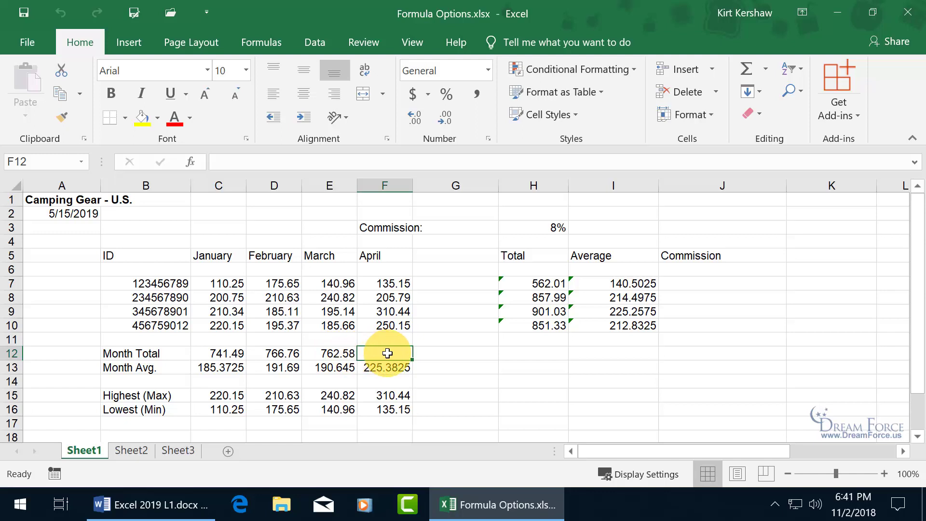
Step: Start typing =f7 in cell F12 to see the function suggestions, then cancel the entry
type("=")
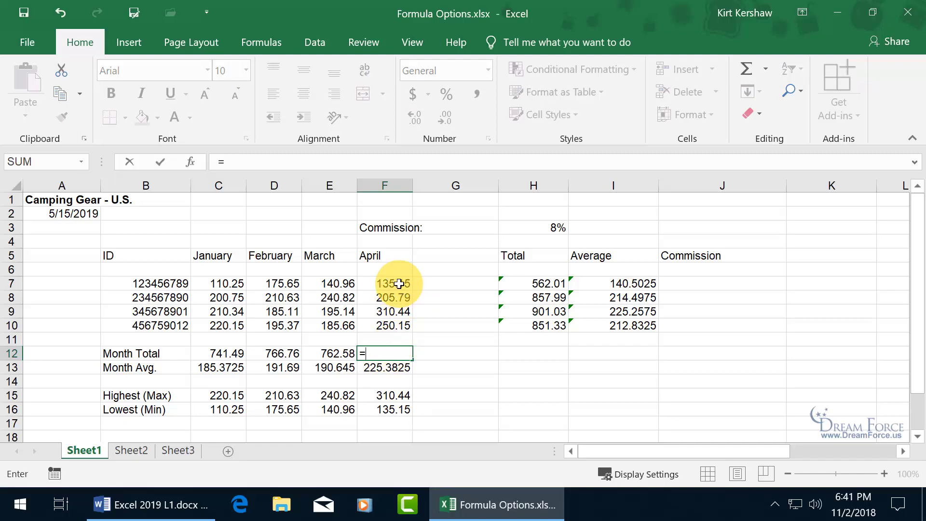
type("f")
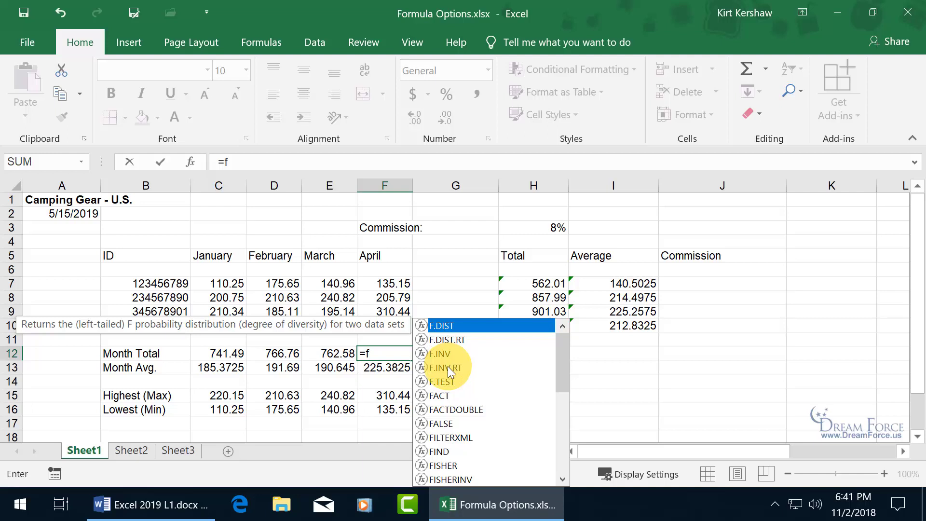
type("7")
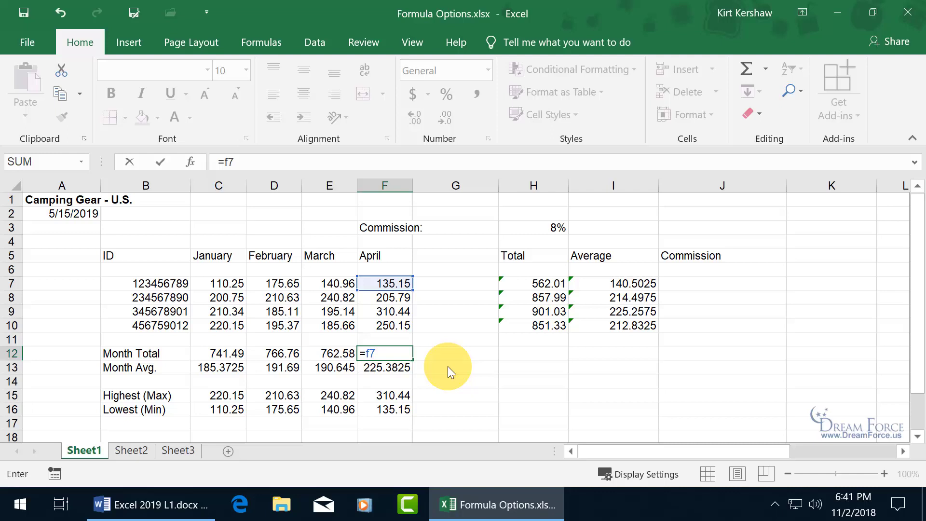
key("Escape")
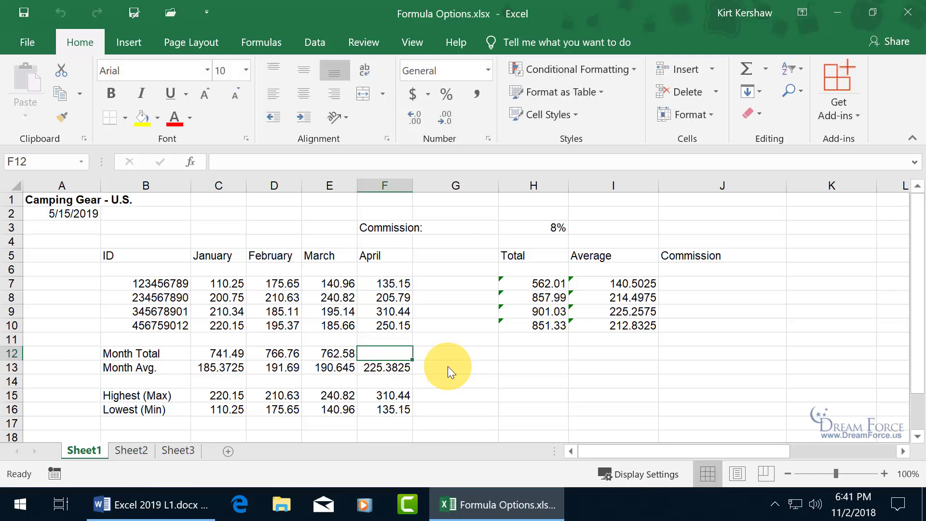
Step: Disable Formula AutoComplete in the Formulas options and verify that =f in F12 shows no list
left_click(24, 42)
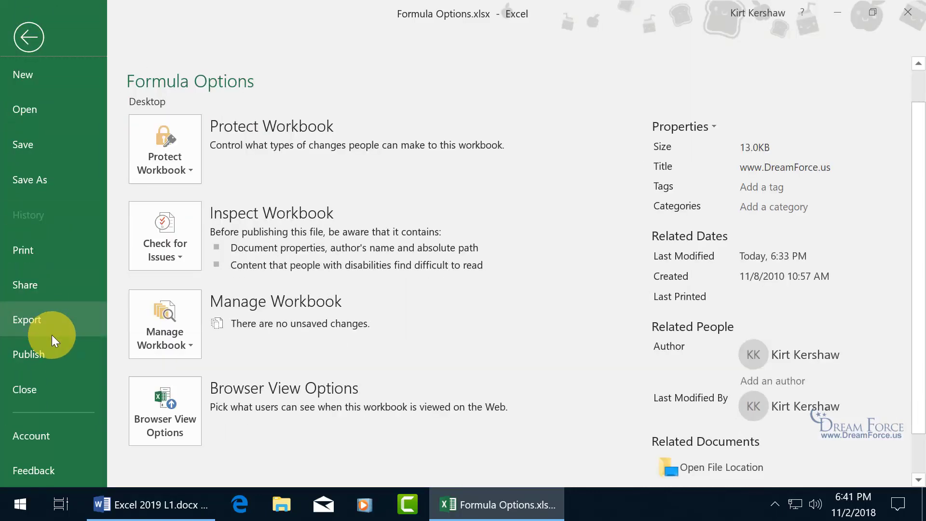
scroll(51, 335, "down", 1)
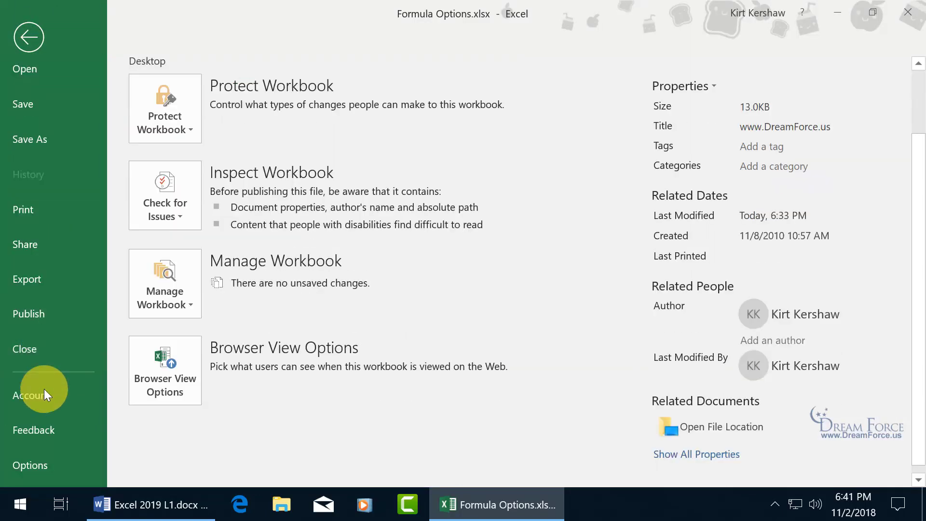
left_click(29, 464)
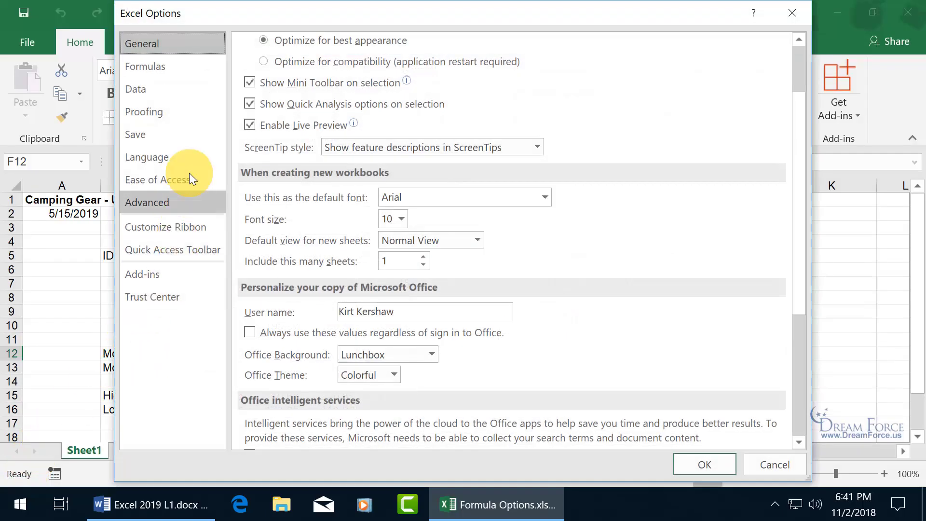
left_click(182, 69)
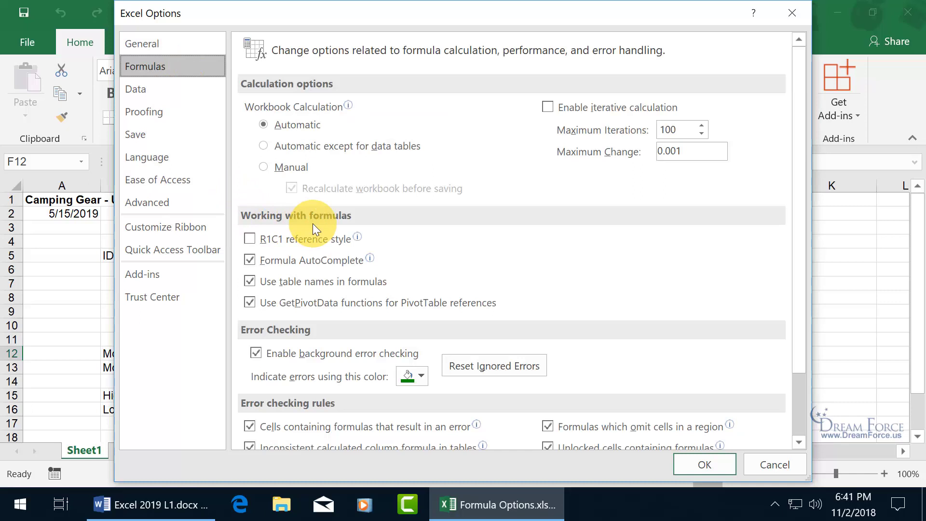
left_click(297, 260)
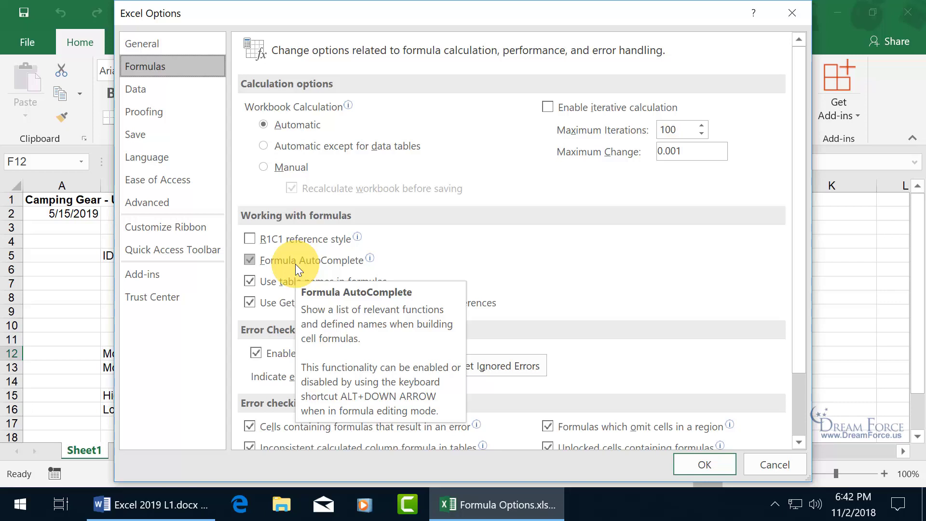
left_click(251, 260)
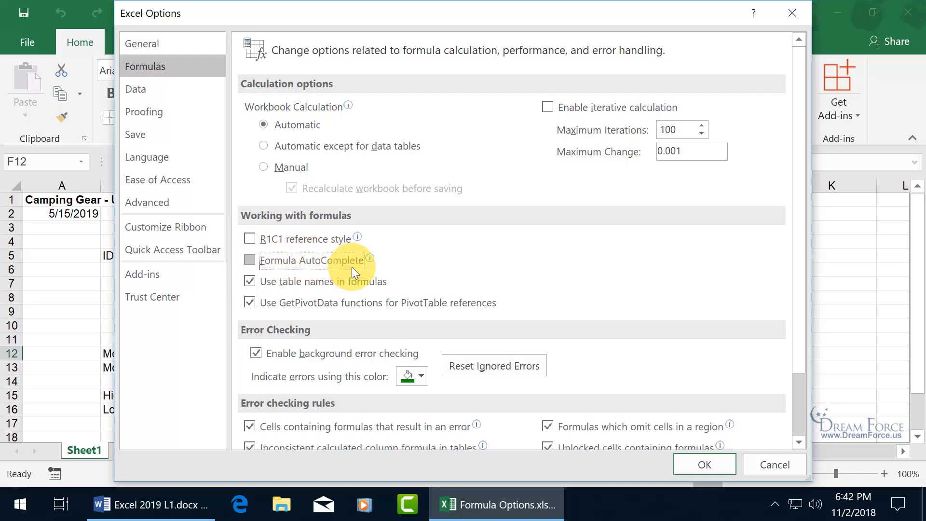
left_click(698, 463)
type("=f")
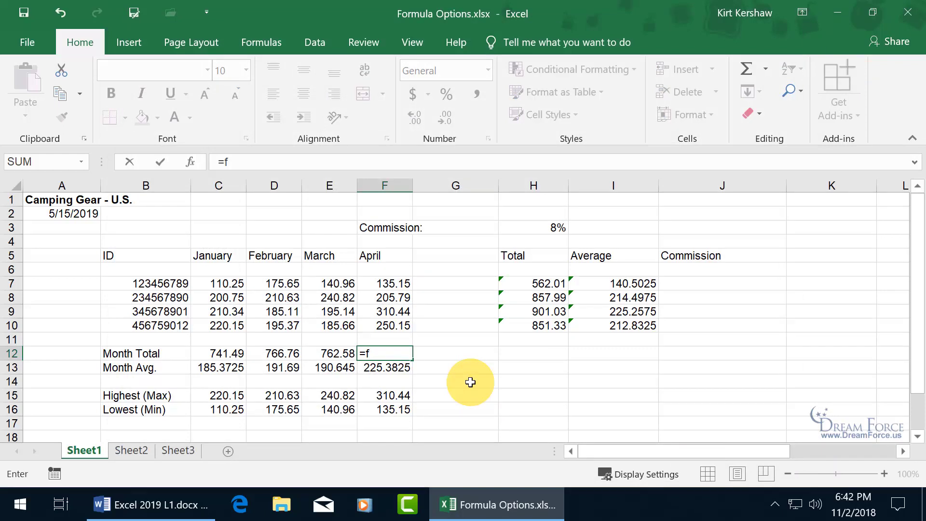
key("Escape")
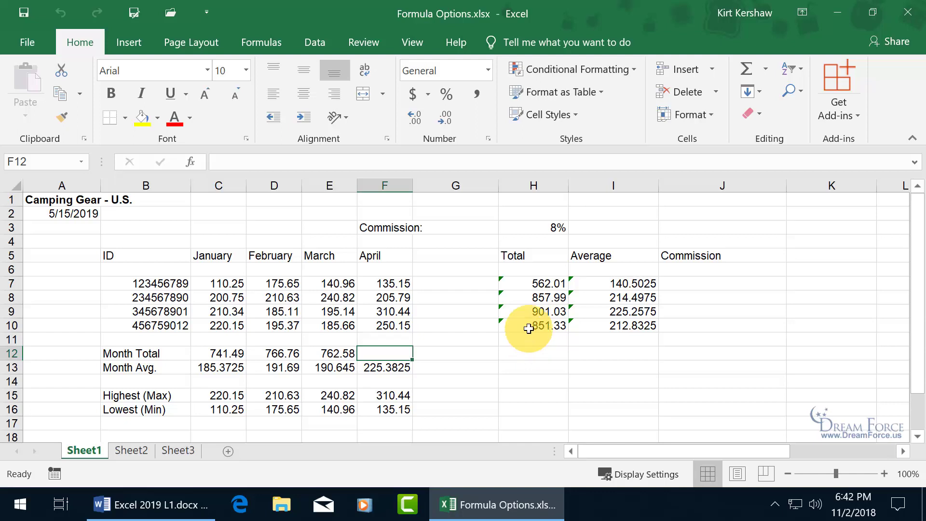
Step: Re-confirm H7's =SUM(C7:F7) total of 562.01 and ignore its omitted-adjacent-cells error
left_click(530, 280)
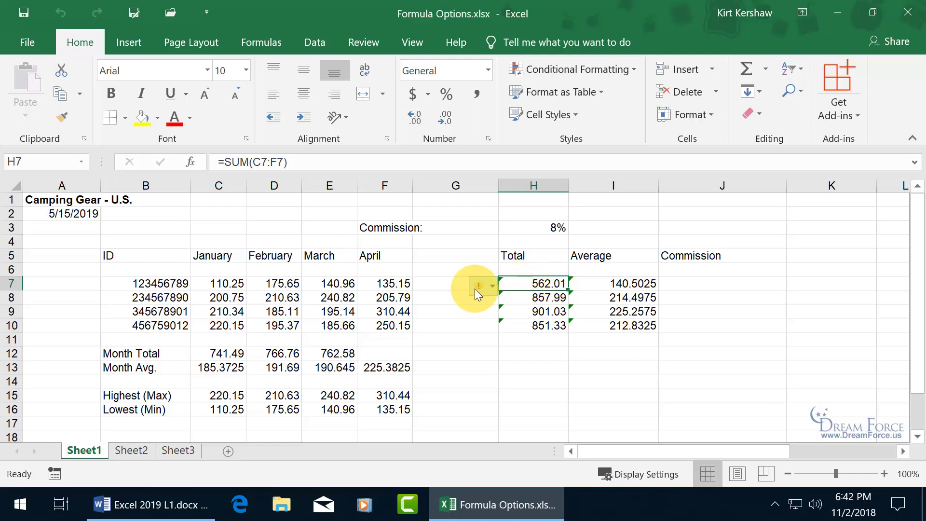
mouse_move(471, 289)
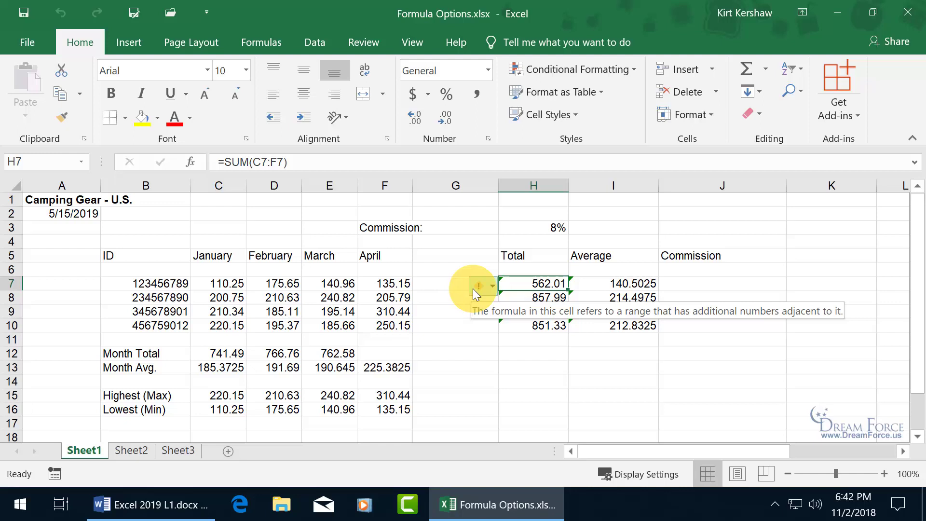
double_click(513, 288)
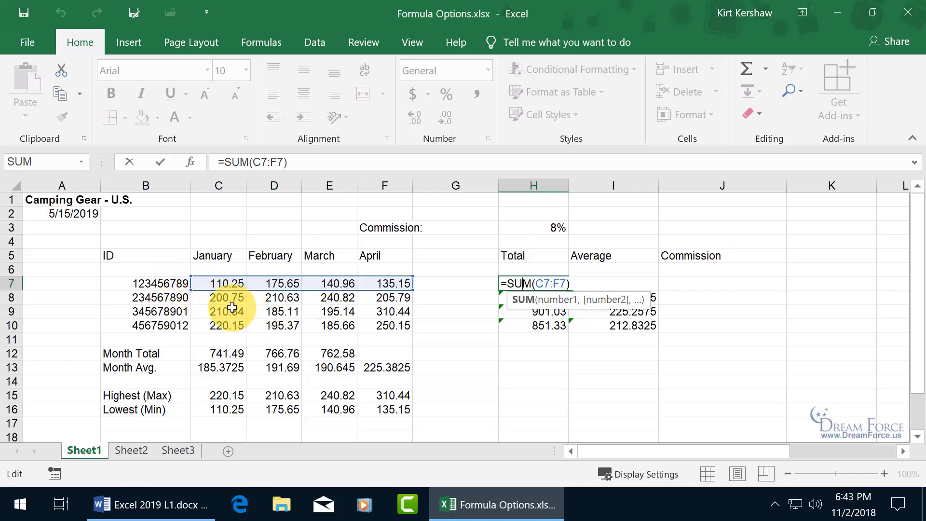
key("ctrl+Return")
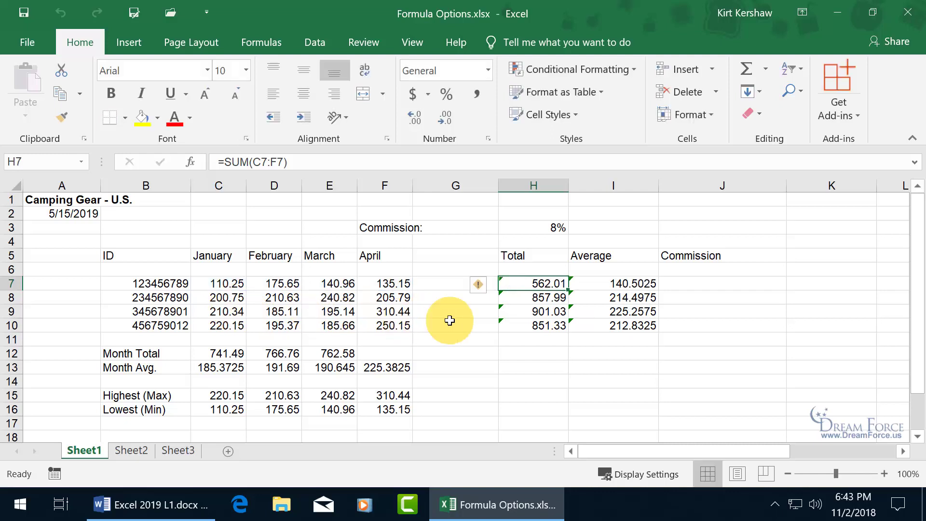
left_click(492, 287)
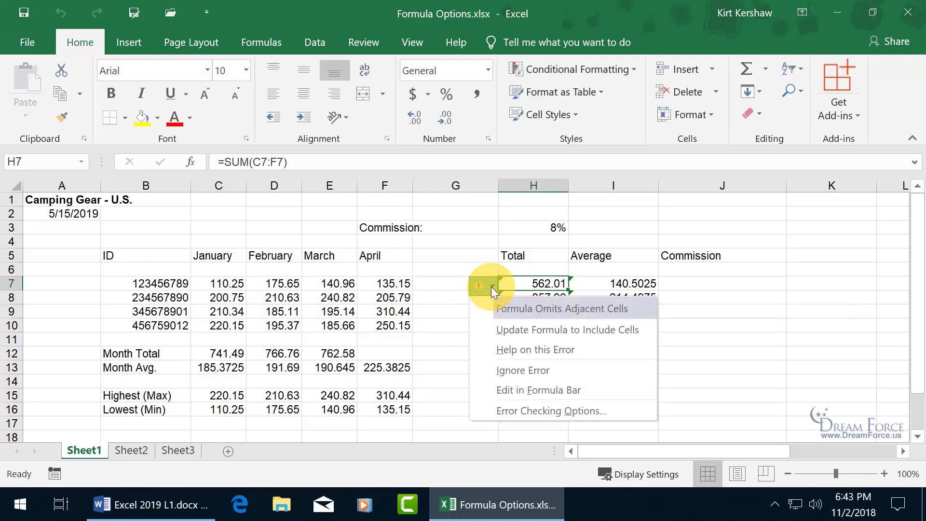
left_click(510, 370)
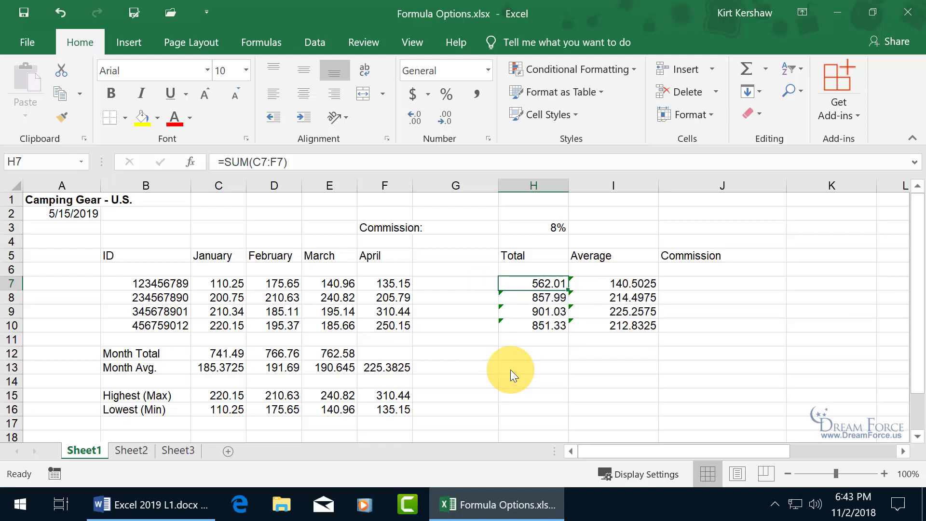
Step: Uncheck Enable background error checking in the Formulas options and confirm the change
left_click(27, 41)
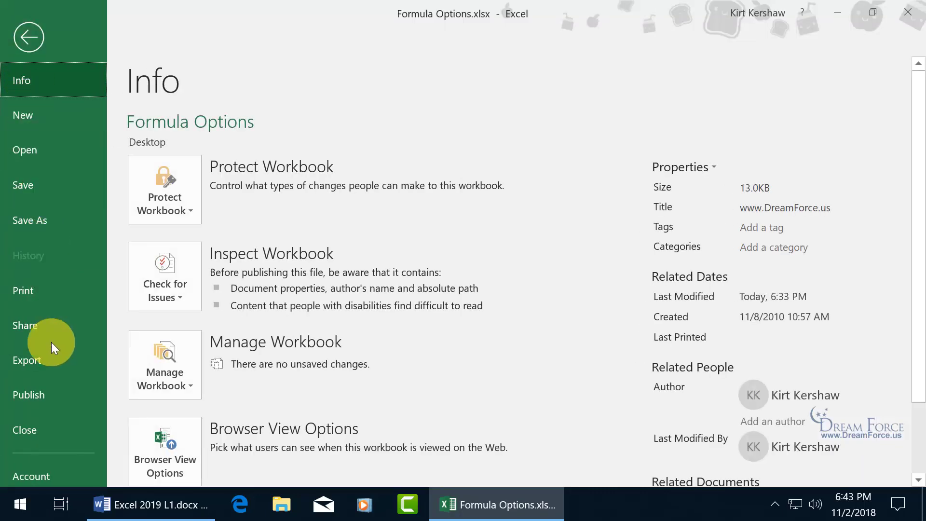
scroll(45, 431, "down", 2)
scroll(45, 433, "down", 1)
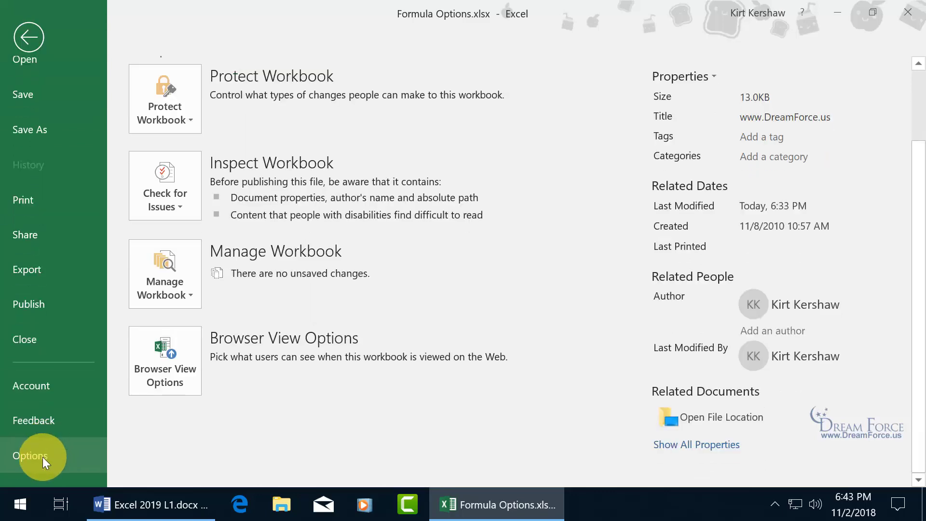
left_click(43, 456)
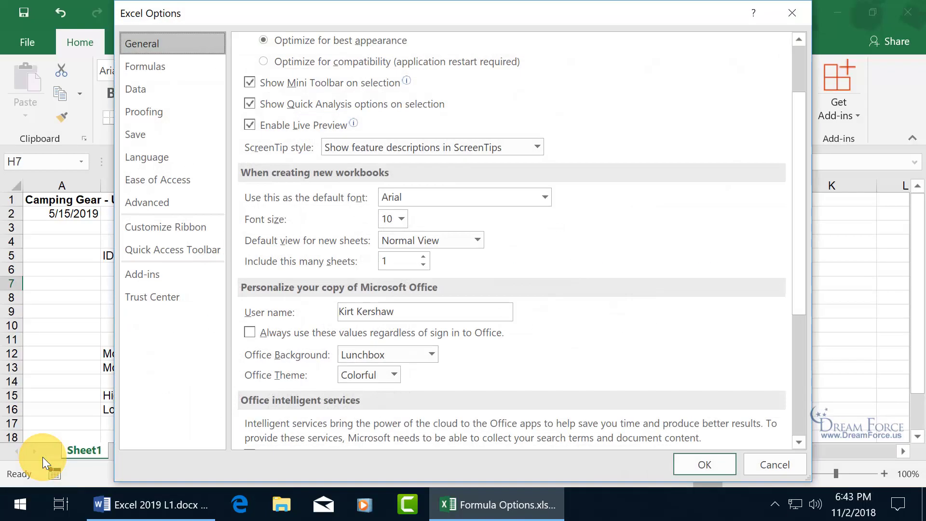
left_click(176, 73)
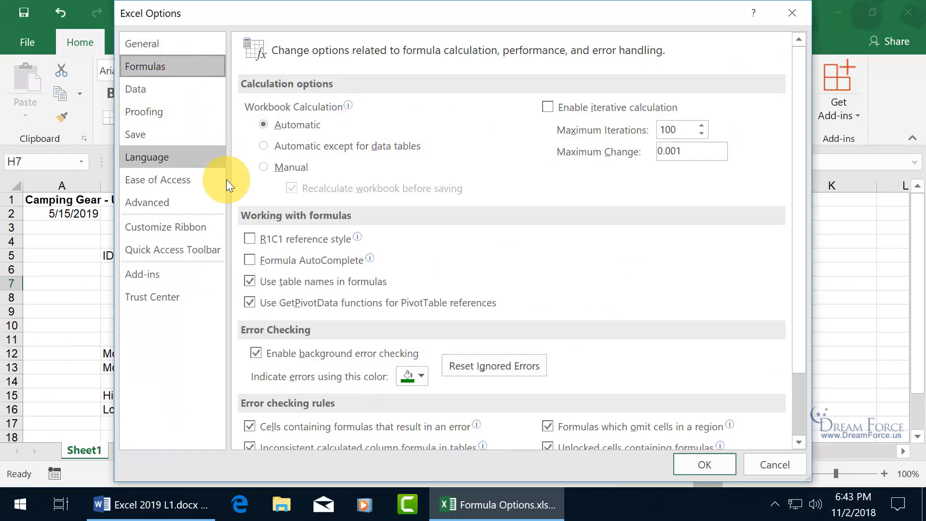
left_click(291, 359)
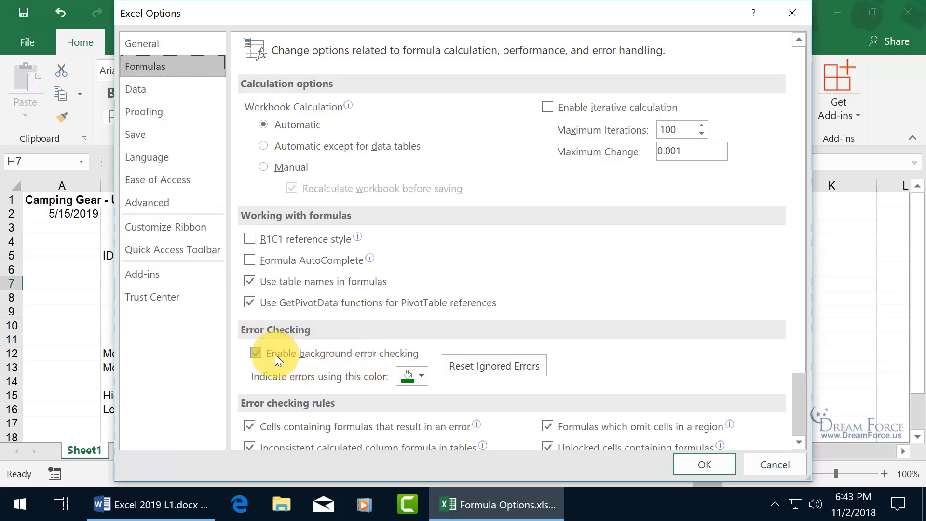
left_click(689, 464)
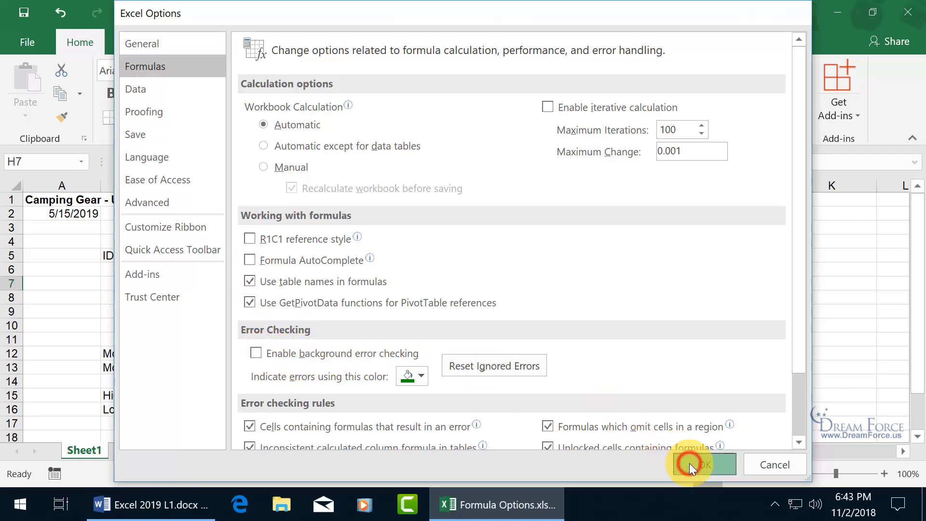
left_click(540, 340)
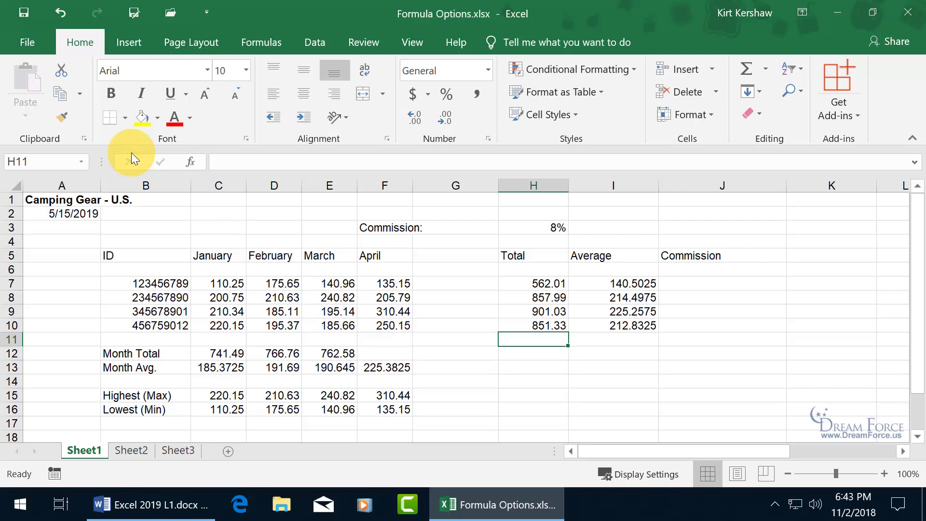
Step: Re-enable background error checking with a pink error indicator colour in the Formulas options
left_click(28, 42)
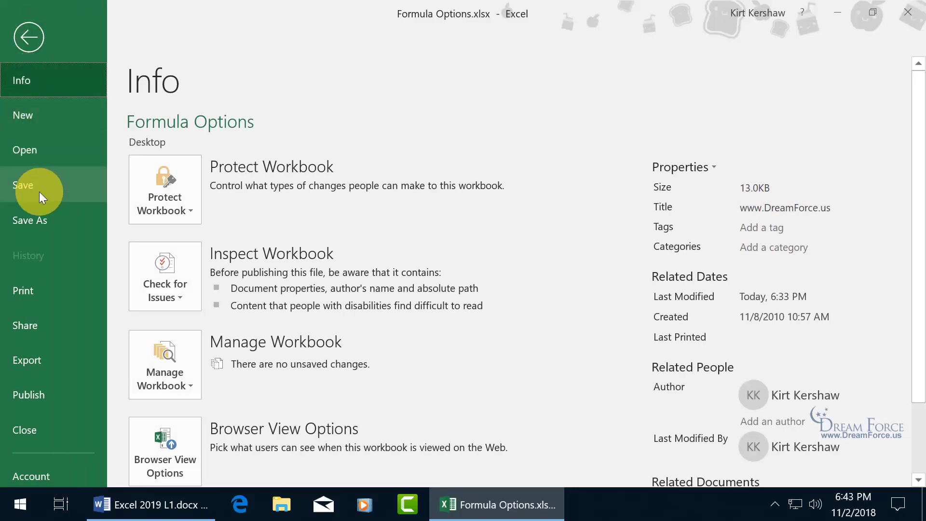
scroll(36, 378, "down", 2)
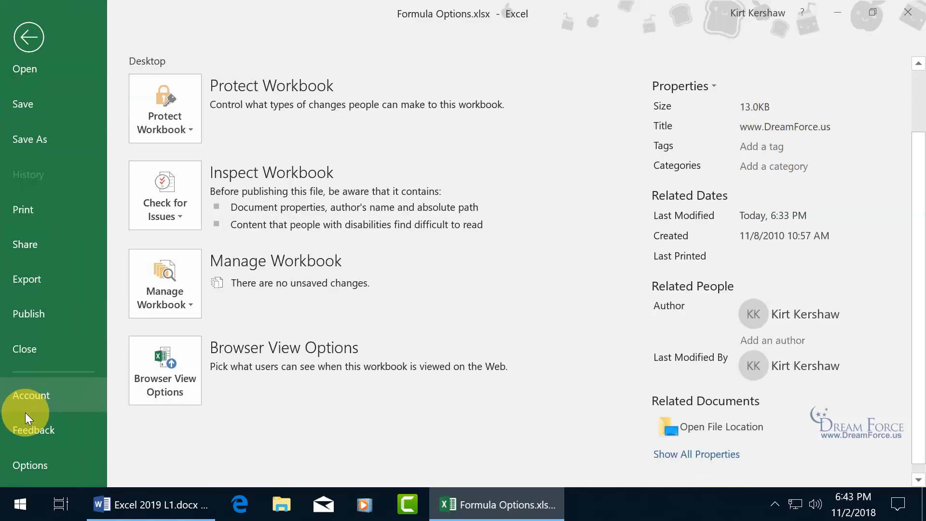
left_click(35, 466)
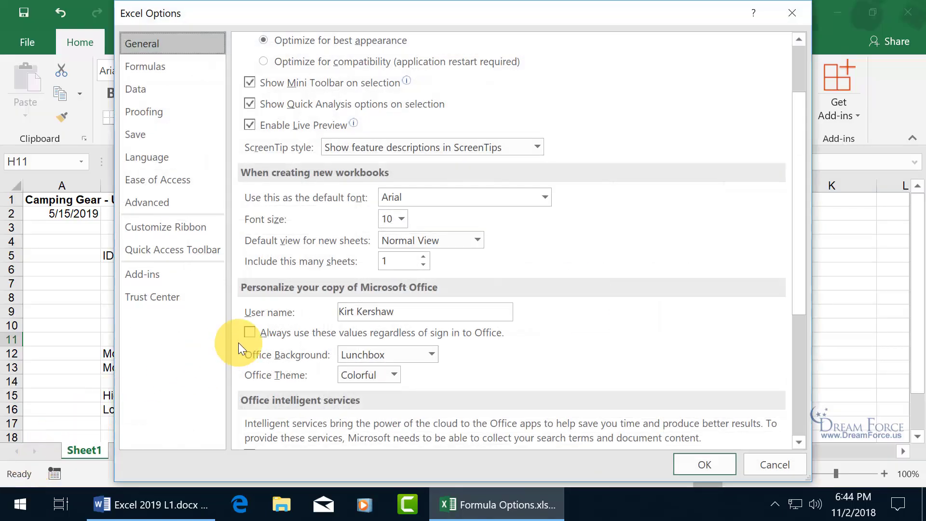
left_click(168, 67)
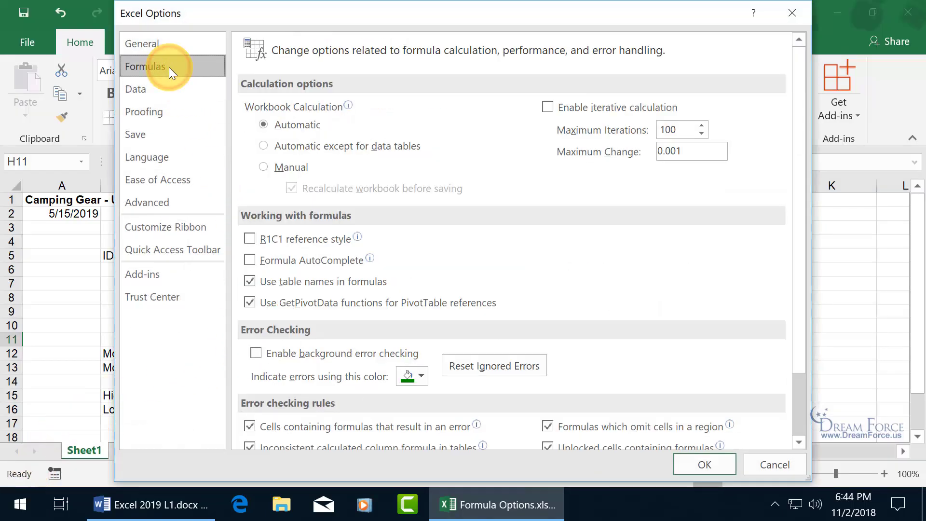
left_click(257, 355)
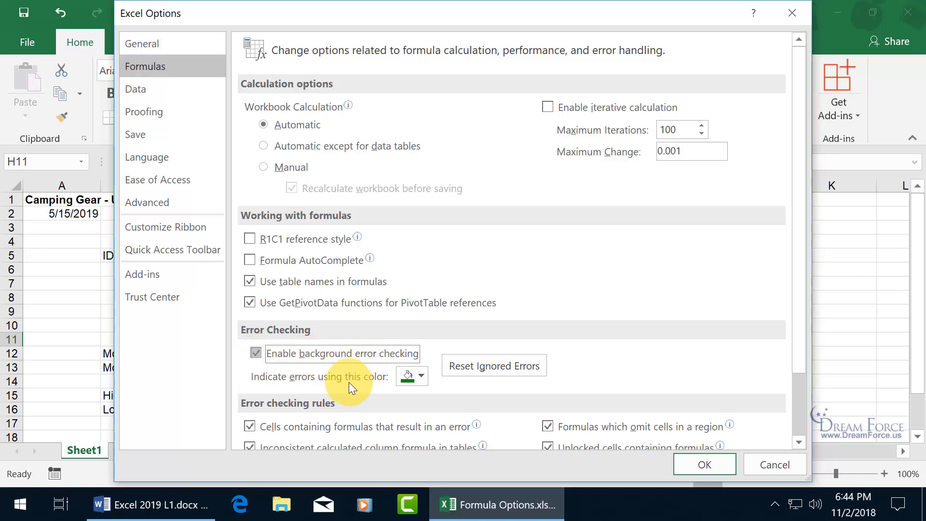
left_click(421, 378)
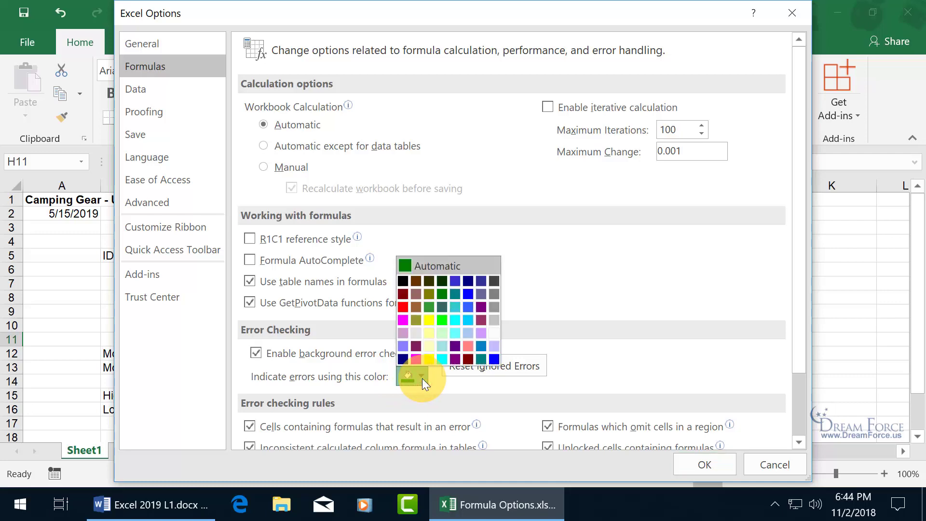
left_click(404, 320)
left_click(703, 459)
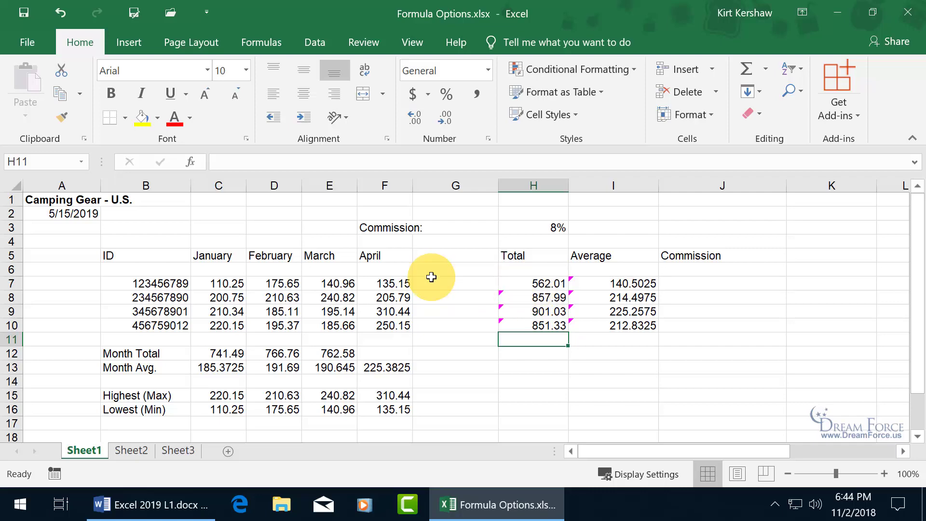
Step: Reset Ignored Errors in the Formulas options, then select cell H12
left_click(22, 41)
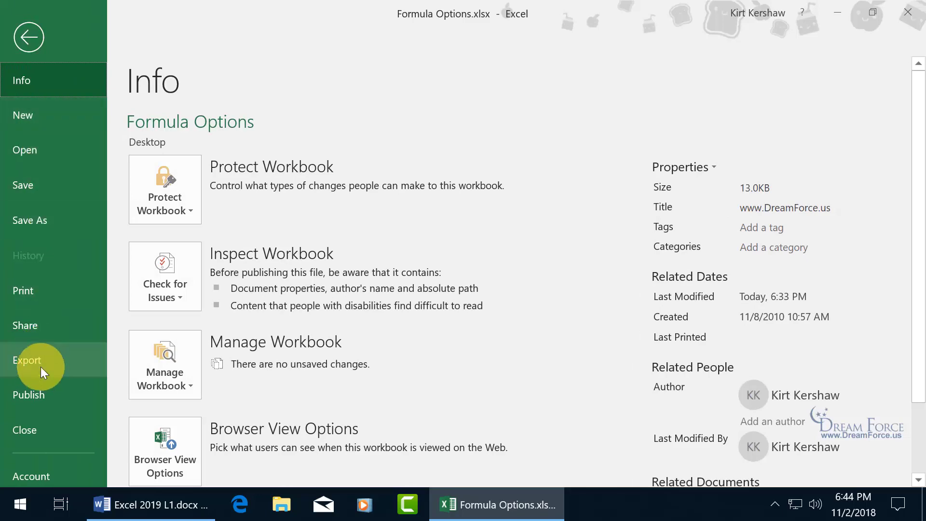
scroll(37, 396, "down", 3)
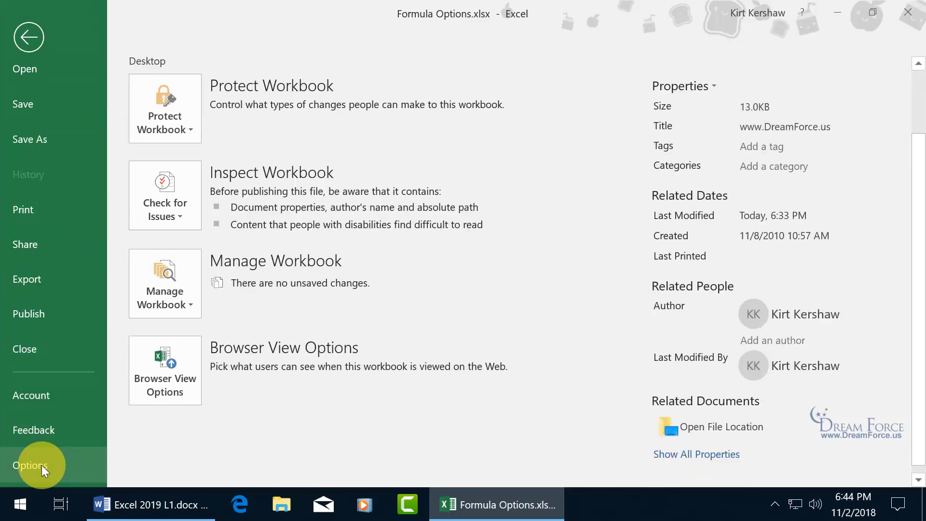
left_click(42, 466)
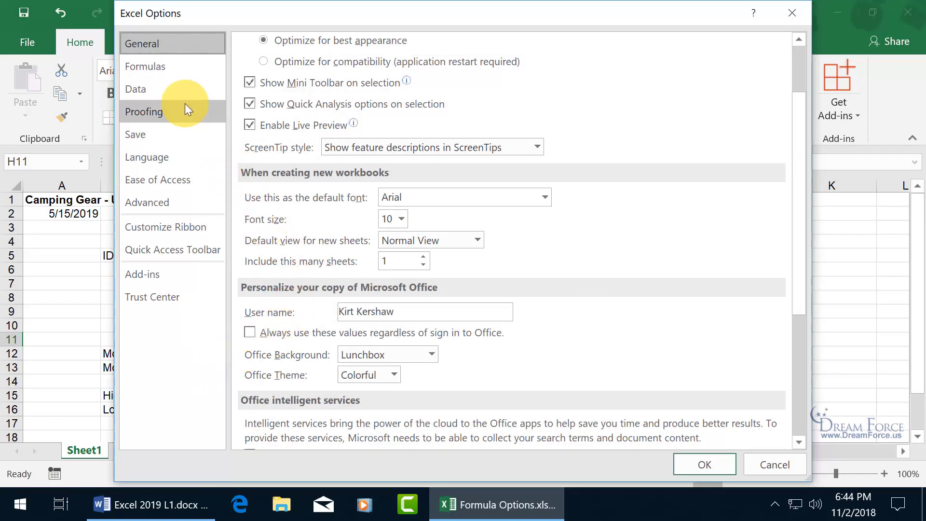
left_click(163, 67)
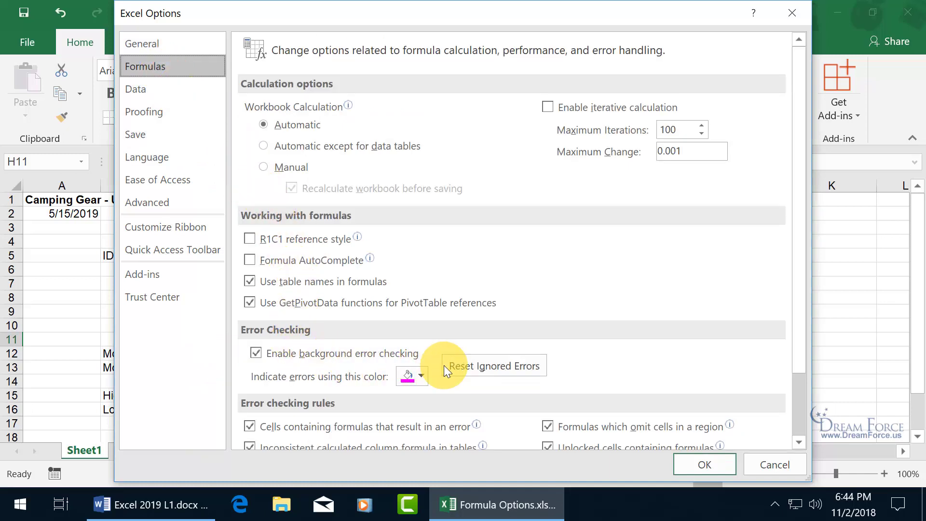
left_click(477, 368)
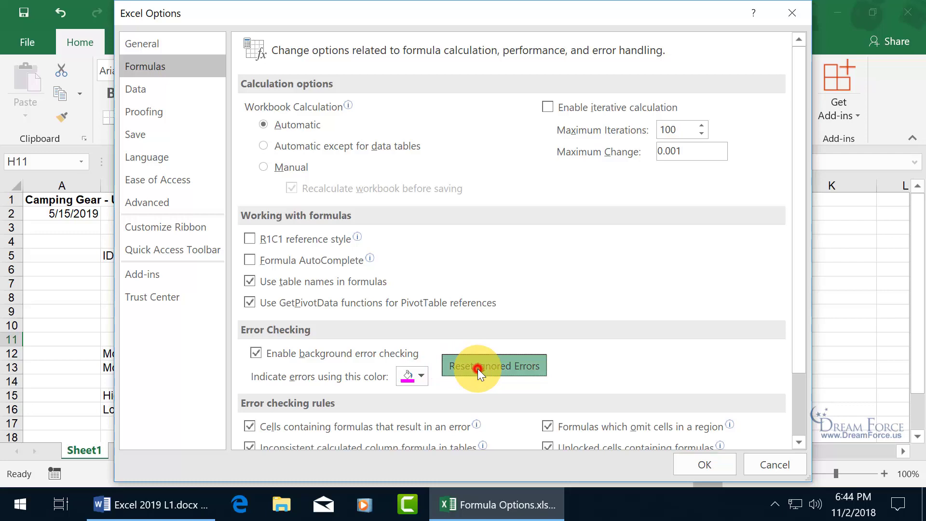
left_click(700, 461)
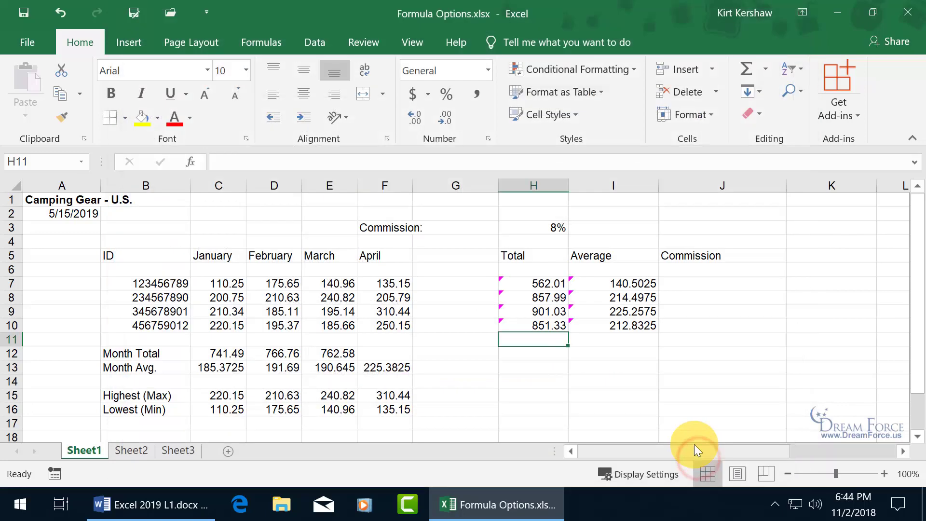
left_click(548, 351)
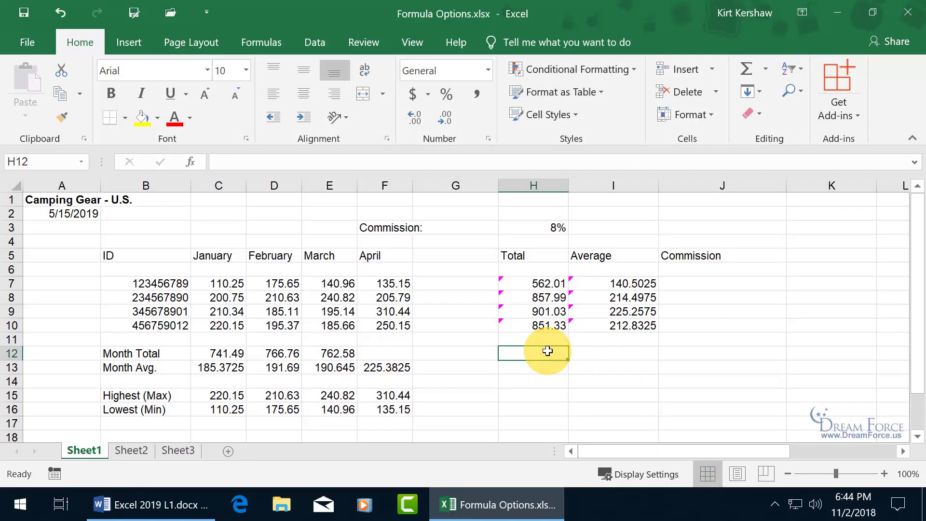